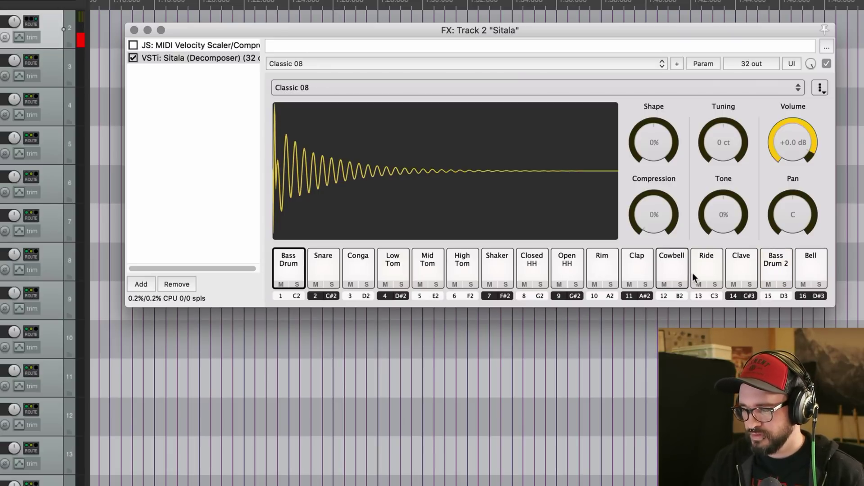
Audition the Bass Drum 2 pad, then select and play the Snare pad.
click(776, 264)
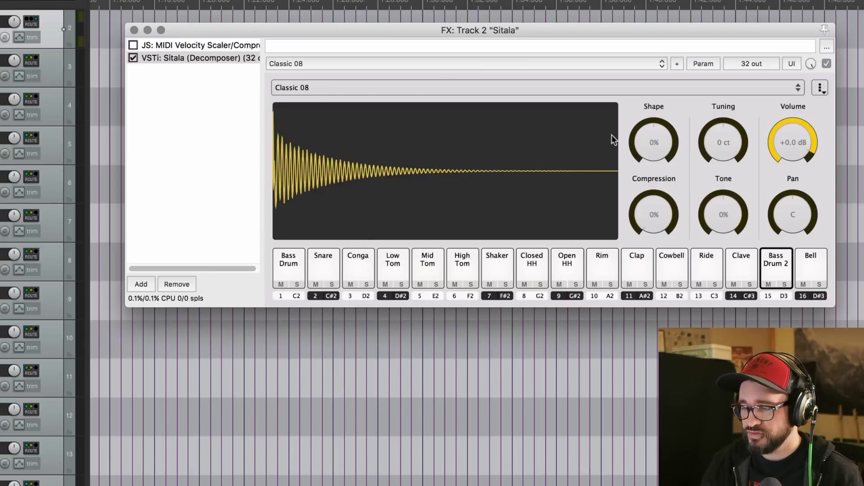
click(318, 271)
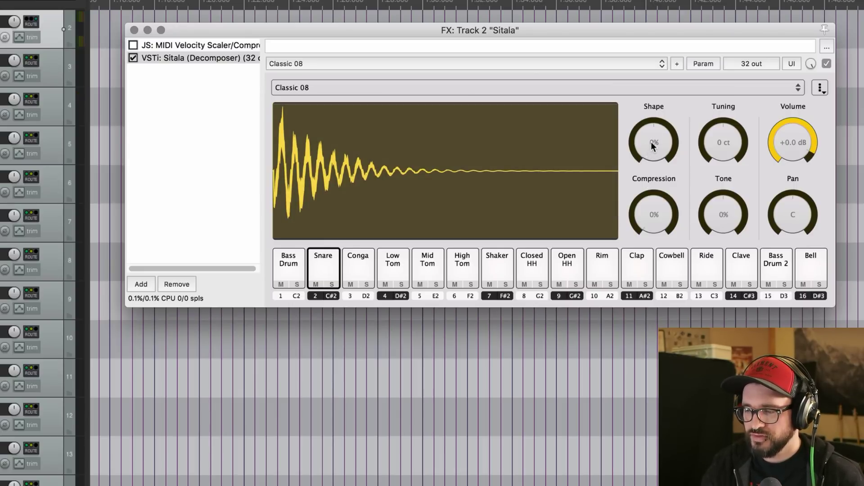
drag(652, 151, 651, 63)
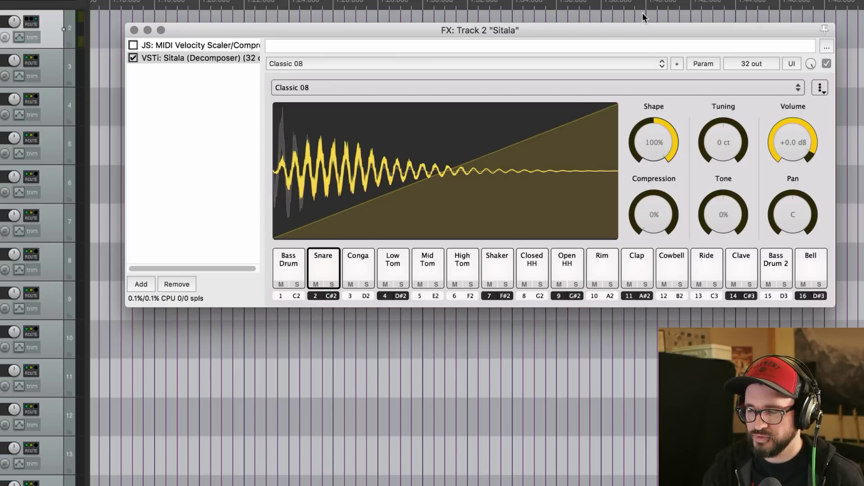
drag(642, 13, 650, 237)
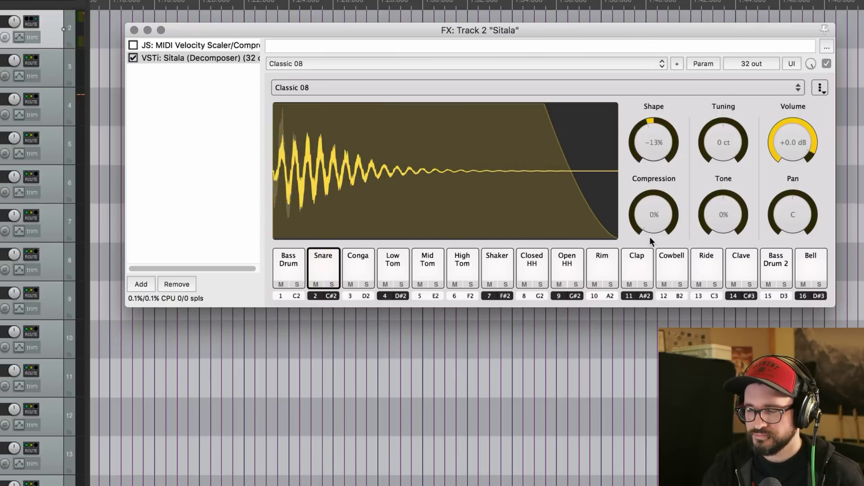
double_click(649, 147)
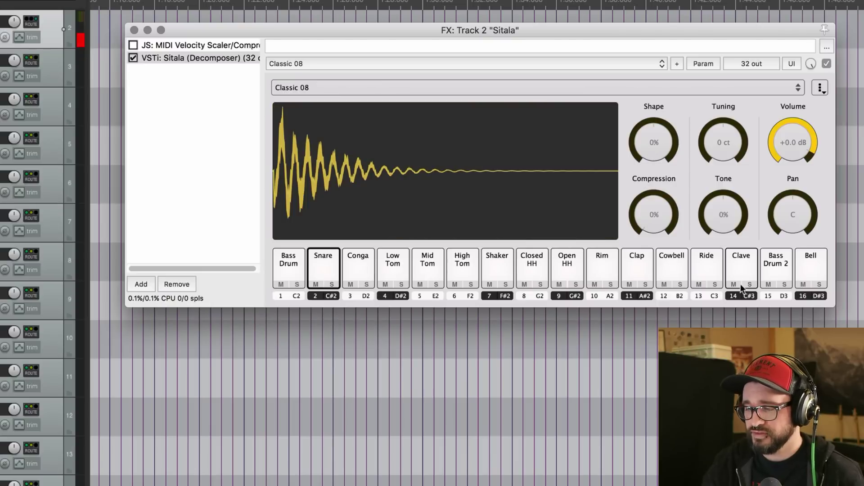
click(772, 264)
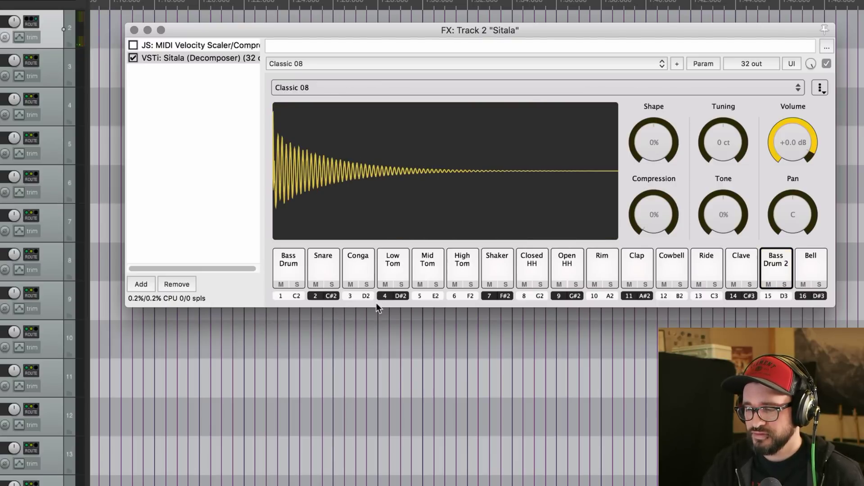
click(329, 262)
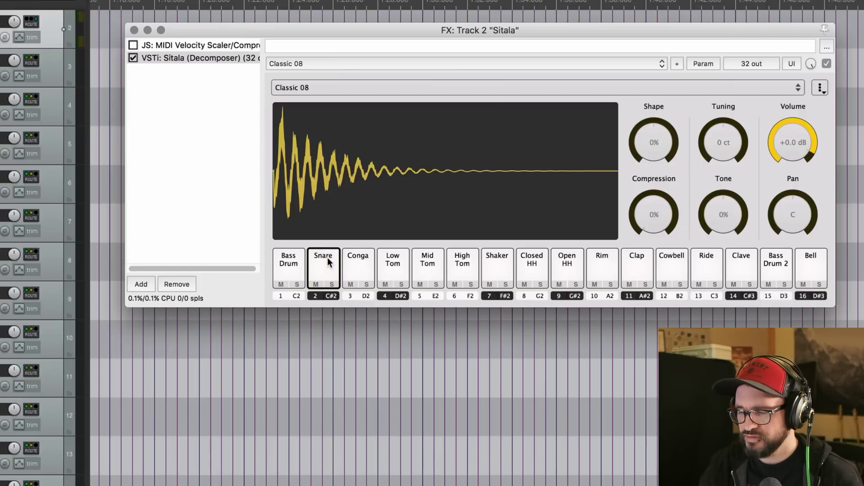
click(329, 262)
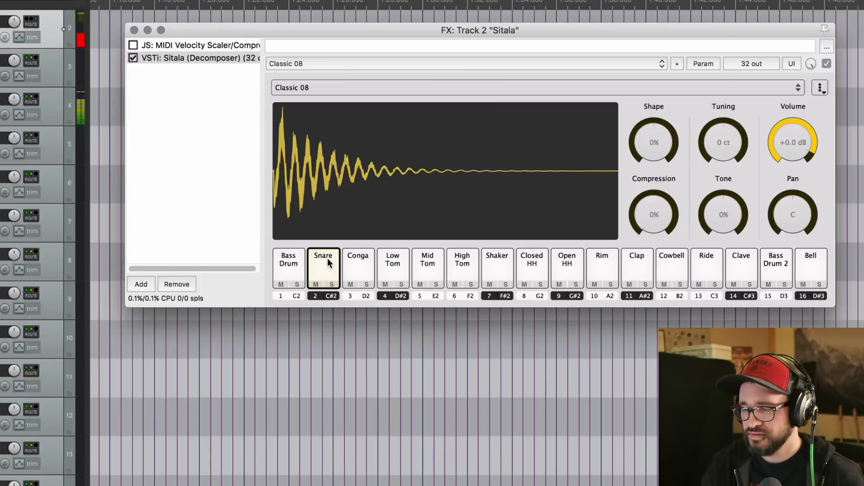
mouse_move(720, 142)
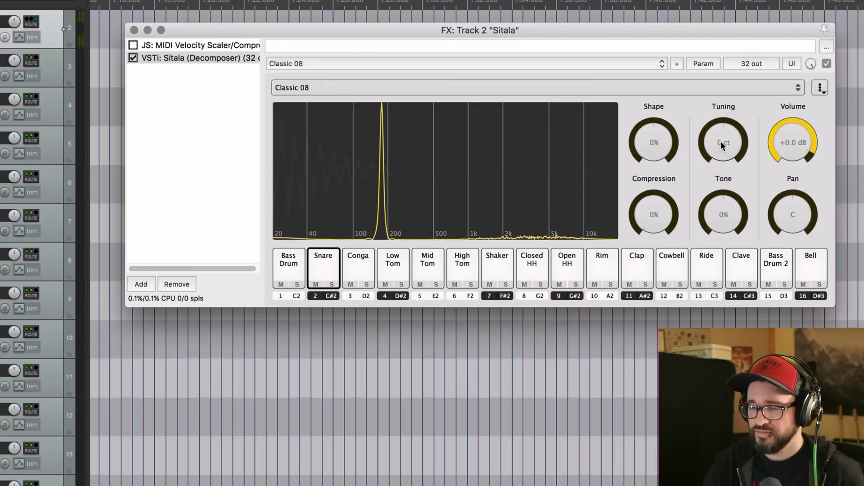
Detune the snare, reset it to 0 ct to audition, then lower Tuning to -565 ct.
drag(720, 141, 739, 96)
double_click(734, 155)
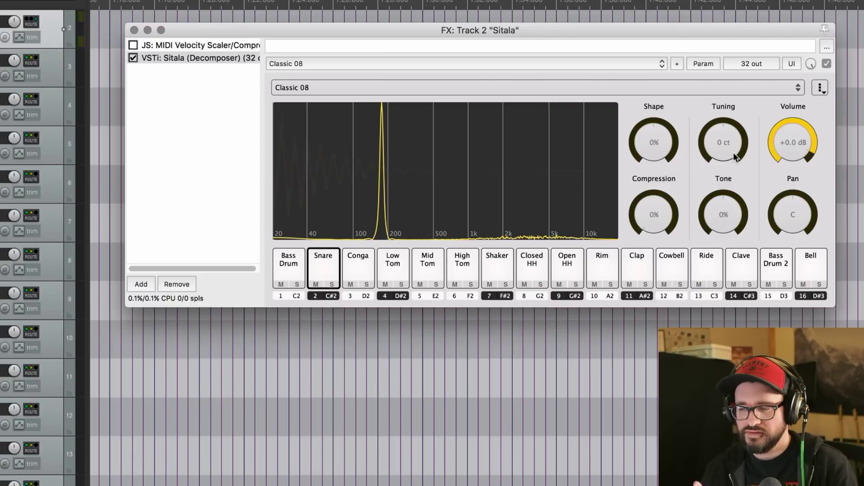
click(493, 121)
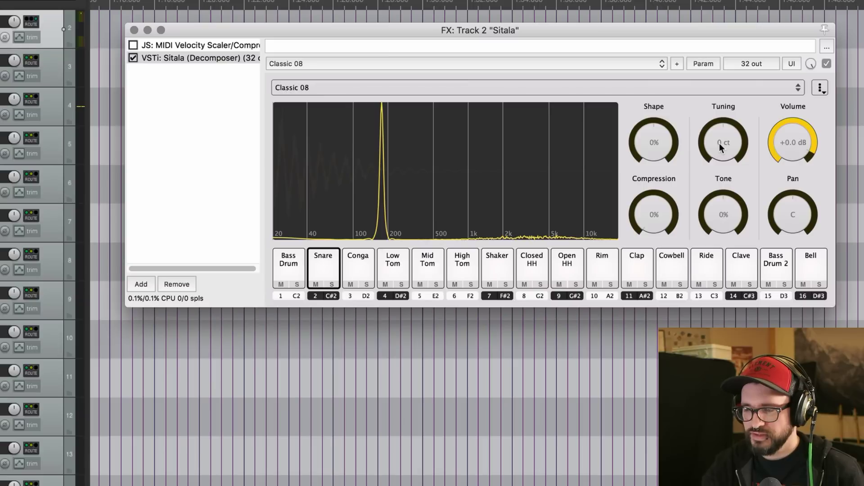
drag(719, 144, 726, 195)
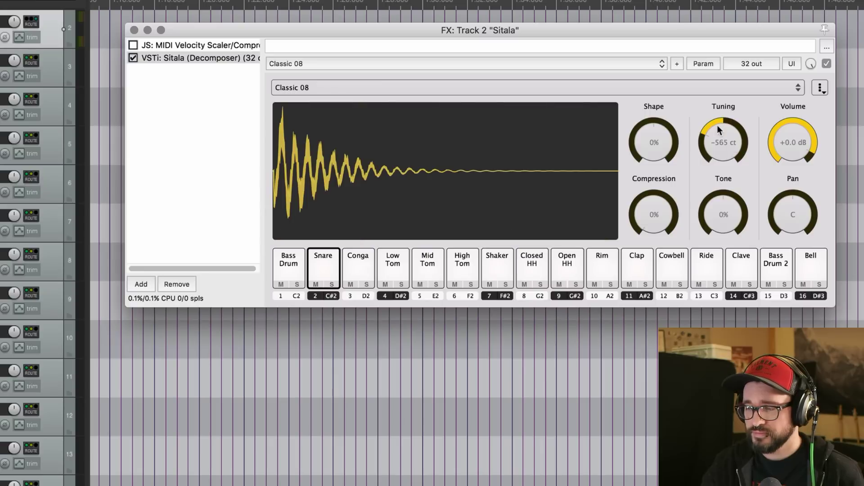
Reset snare Tuning to 0 ct and try compression around 52% and 22%, ending at 0%.
double_click(718, 130)
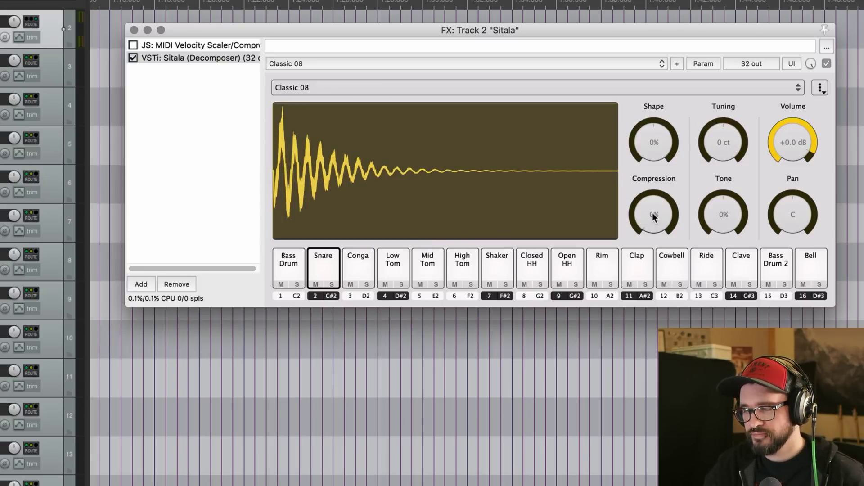
mouse_move(643, 220)
mouse_down()
mouse_move(656, 86)
mouse_move(650, 131)
mouse_move(645, 114)
mouse_move(645, 130)
mouse_move(646, 122)
mouse_up()
click(640, 209)
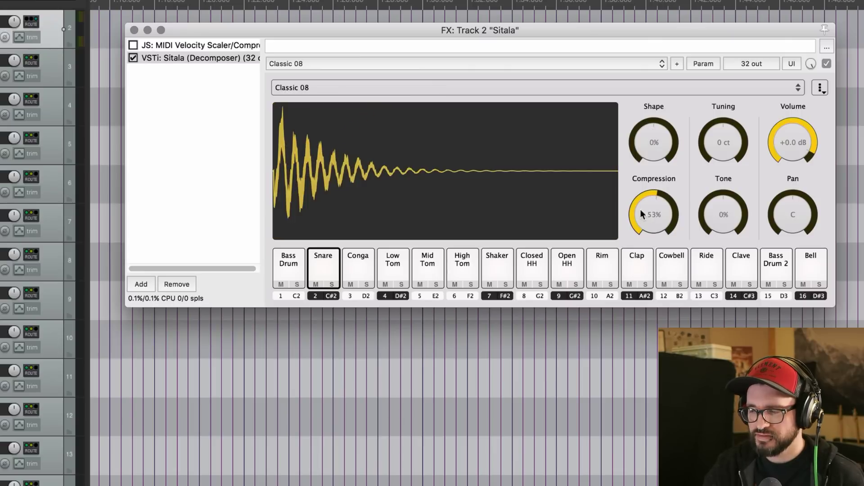
drag(652, 215, 652, 271)
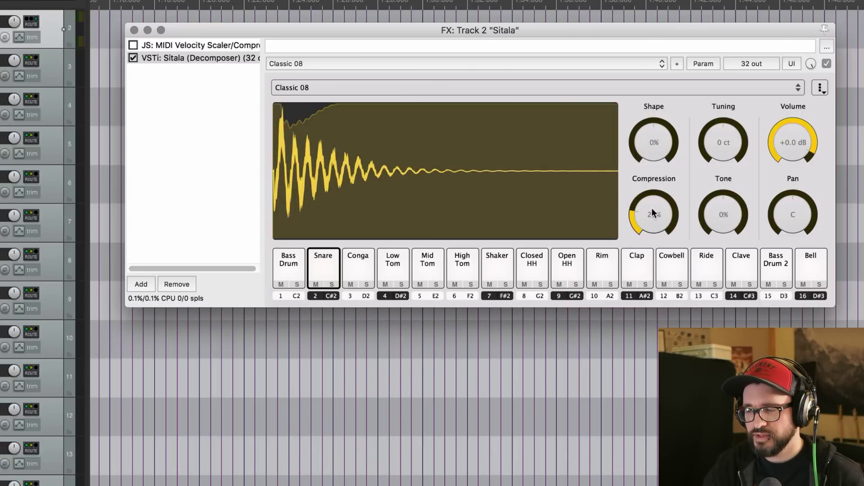
drag(651, 220, 649, 109)
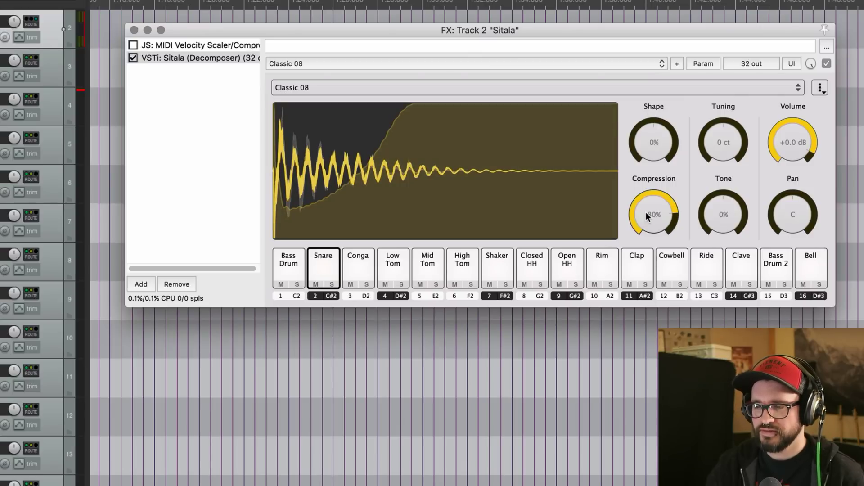
drag(646, 212, 650, 442)
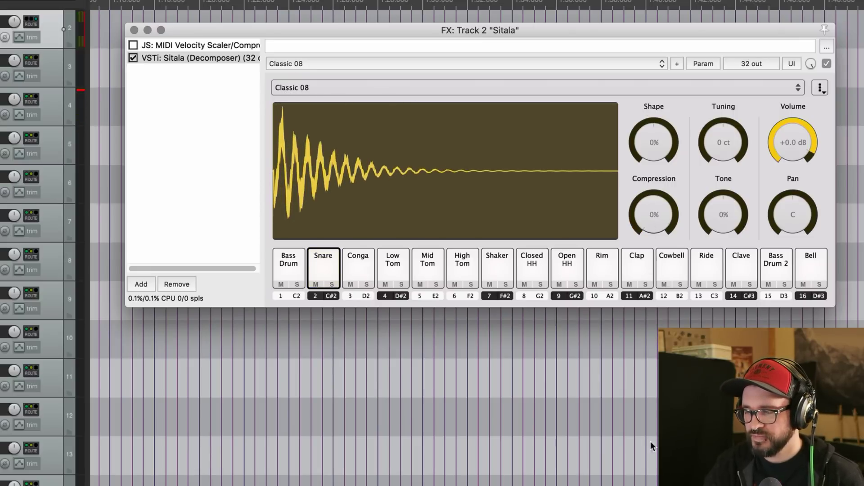
Raise the snare's Tone in stages to 93%, high-passing everything below roughly 1 kHz.
mouse_move(728, 193)
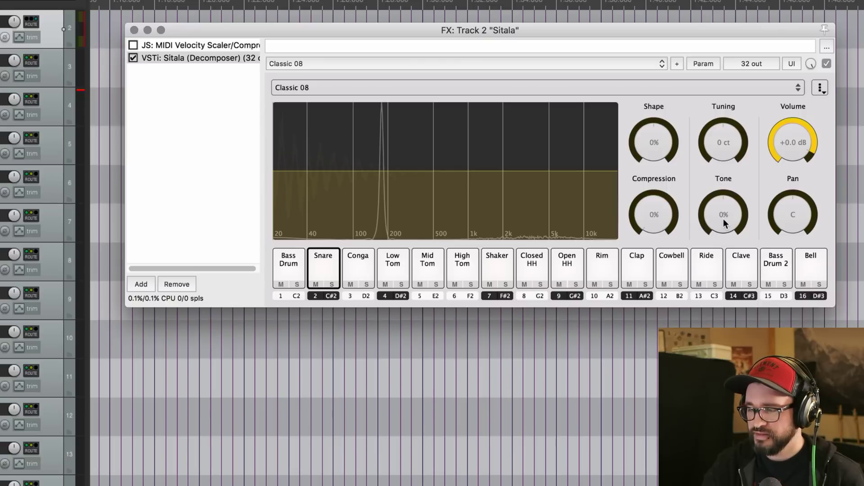
drag(725, 223, 734, 198)
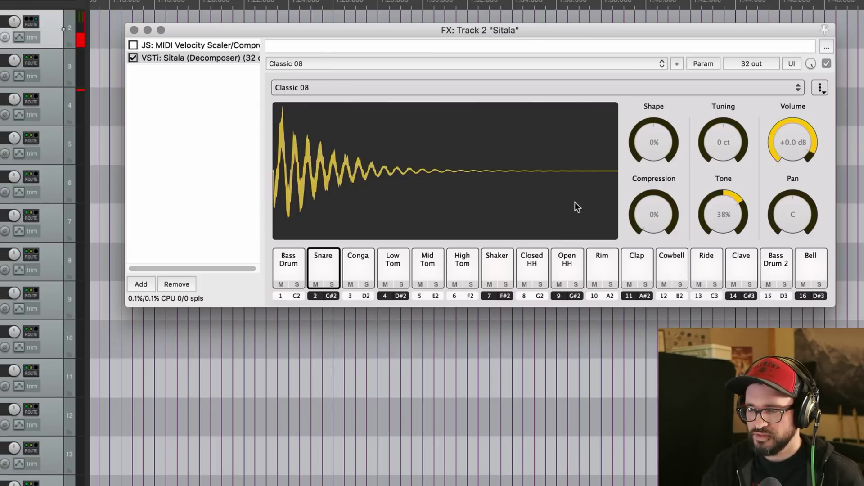
mouse_move(720, 213)
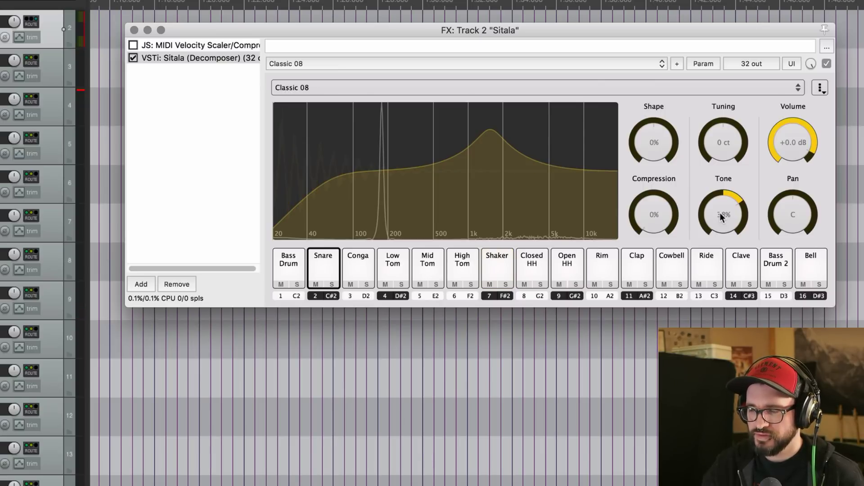
drag(720, 213, 720, 196)
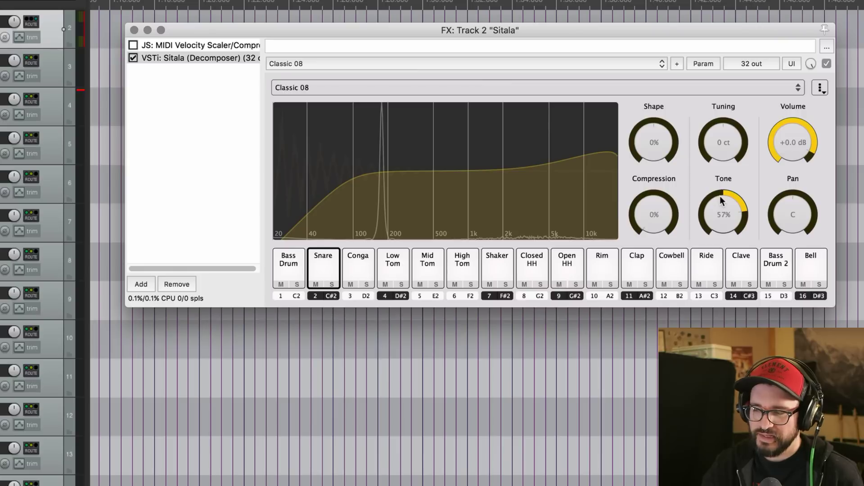
mouse_move(721, 197)
mouse_down()
mouse_move(719, 178)
mouse_move(719, 188)
mouse_up()
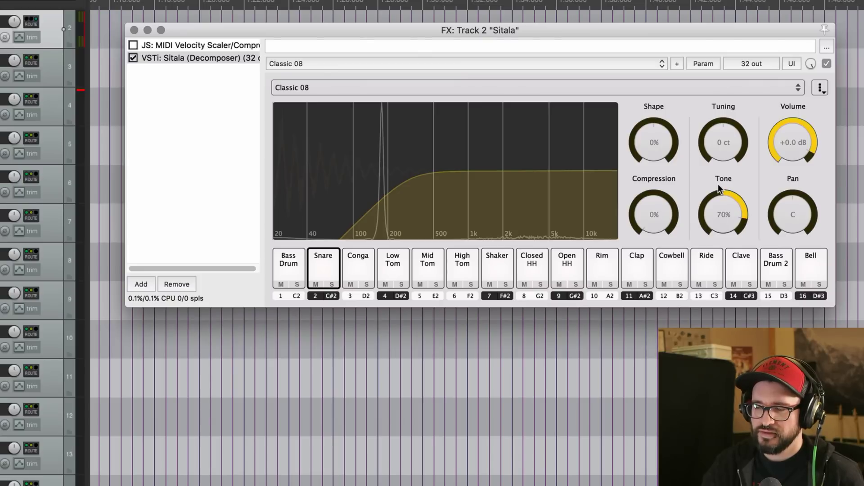
drag(719, 186, 717, 143)
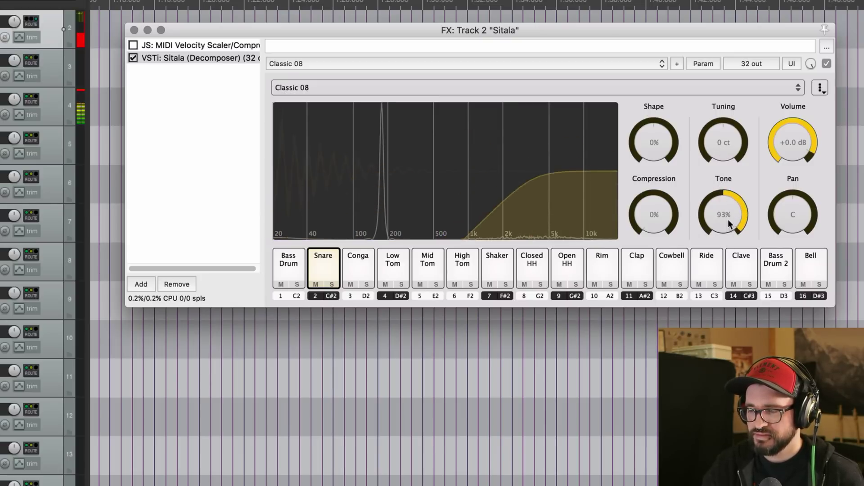
Sweep the snare's Tone down to -100%, then up to 27%, returning to neutral 0%.
drag(721, 206, 729, 312)
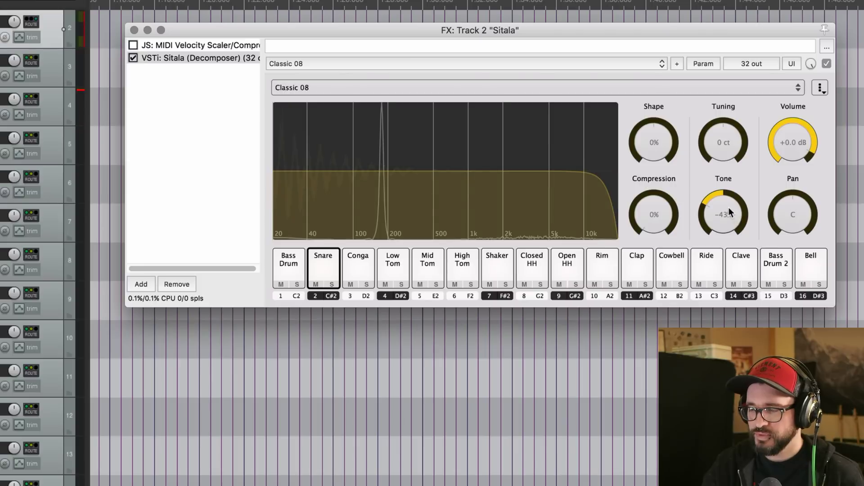
scroll(730, 189, down, 2)
drag(730, 176, 732, 195)
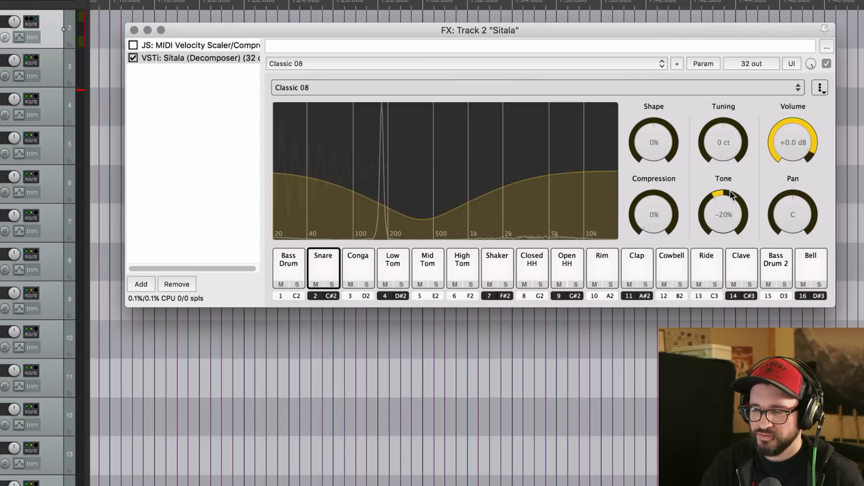
drag(732, 195, 731, 225)
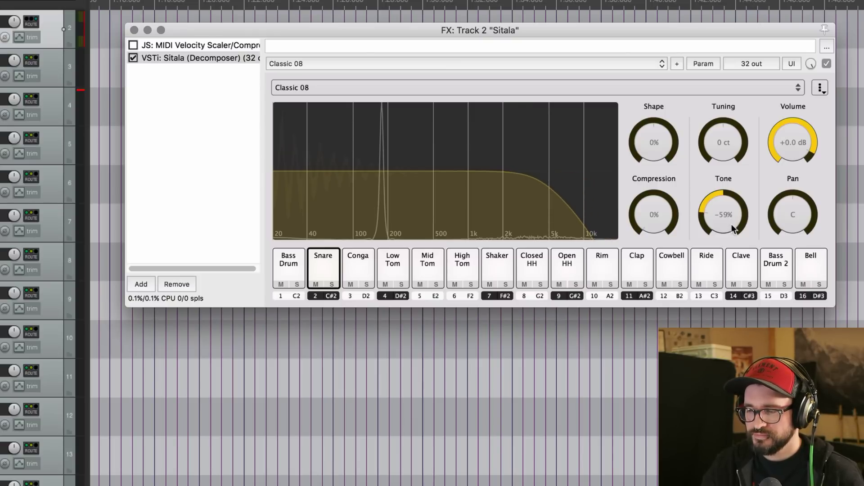
drag(731, 223, 736, 283)
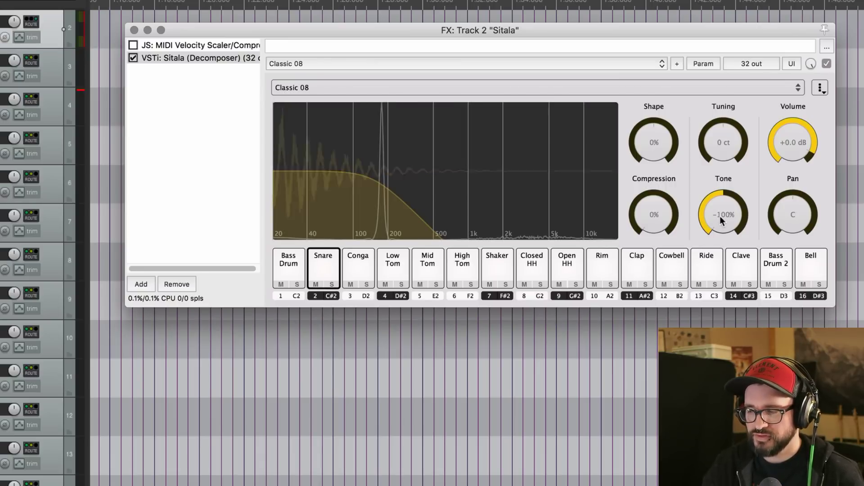
drag(720, 216, 731, 242)
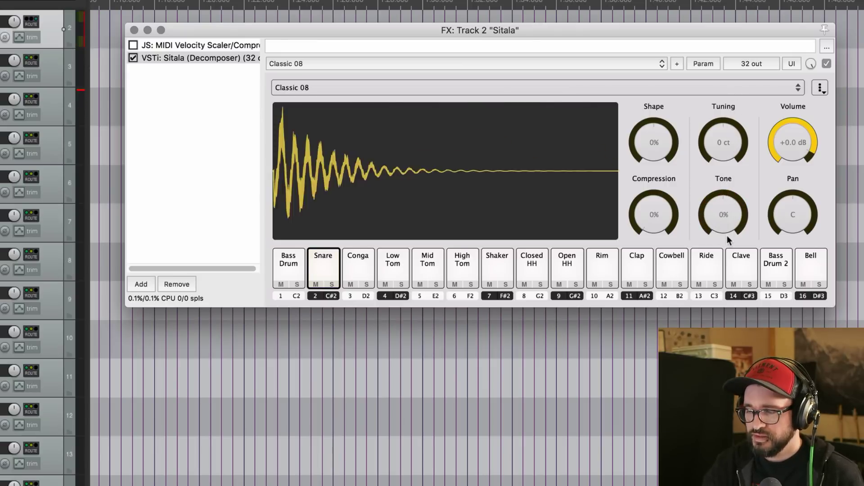
Set the snare's Tone to exactly 50%, pan it to 37R, and select the Bass Drum pad.
mouse_move(724, 220)
mouse_down()
mouse_move(723, 267)
mouse_move(723, 214)
mouse_up()
double_click(723, 210)
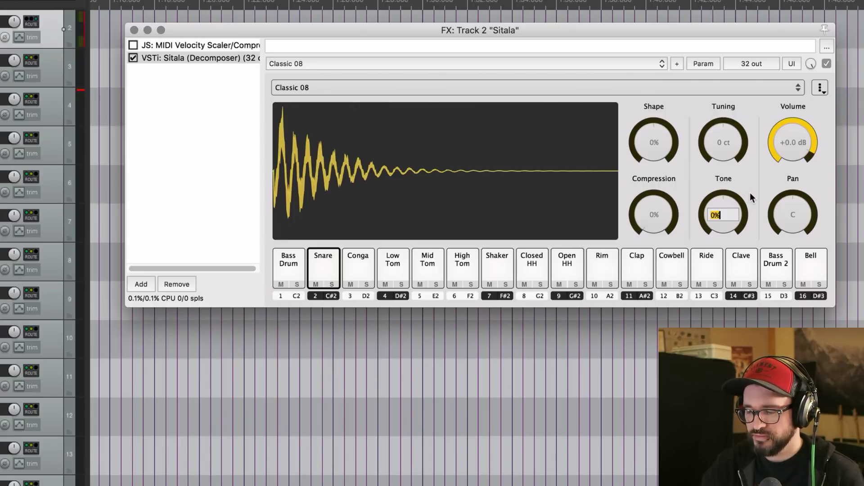
text(50)
key(Return)
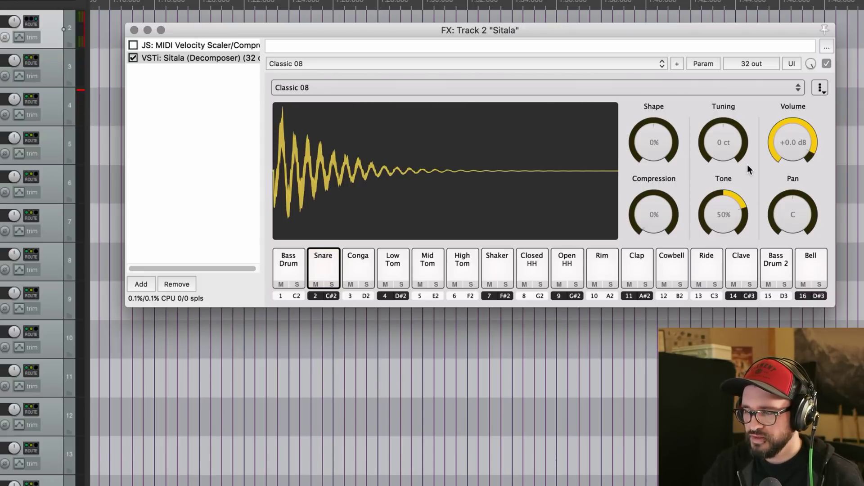
drag(791, 198, 784, 239)
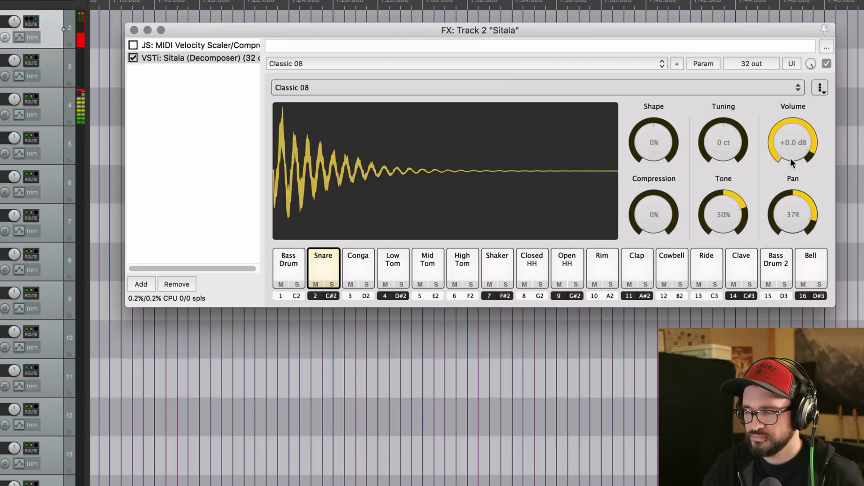
click(292, 267)
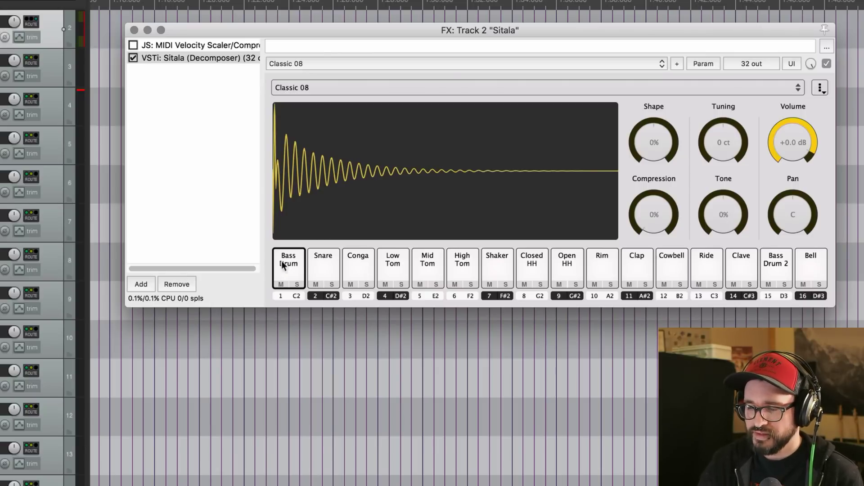
Set the Bass Drum pad's Trigger option to 8: Closed HH.
right_click(291, 263)
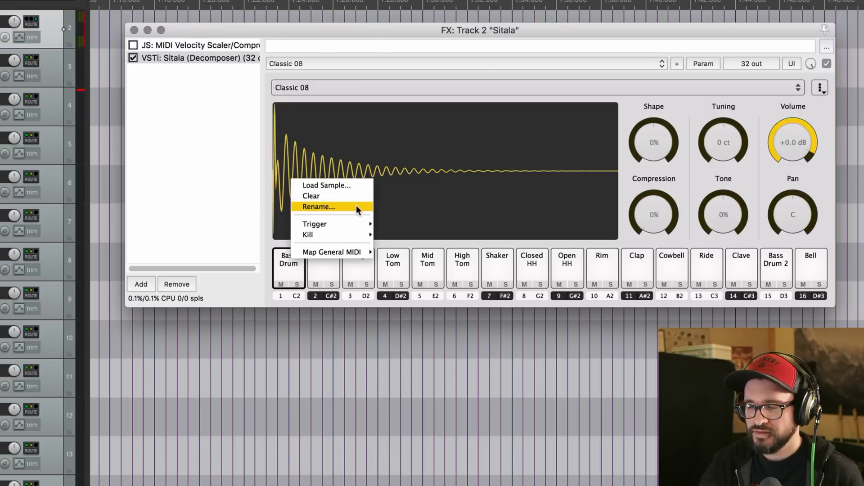
right_click(285, 266)
right_click(285, 266)
mouse_move(340, 233)
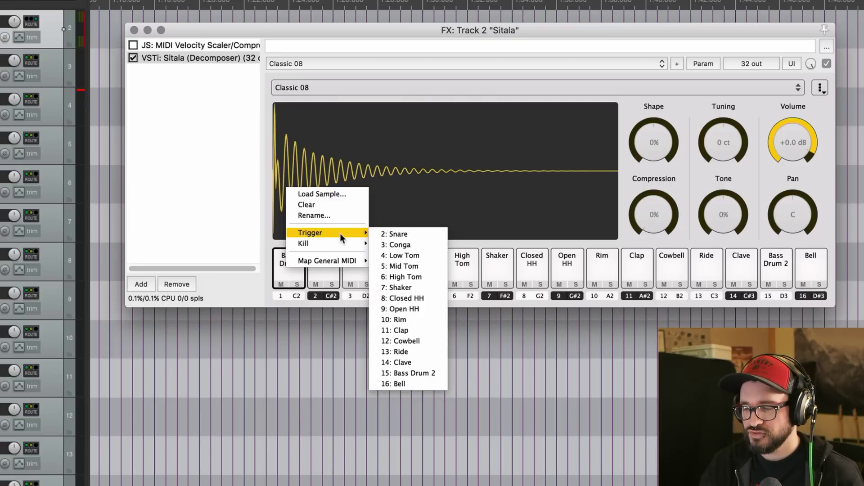
click(417, 298)
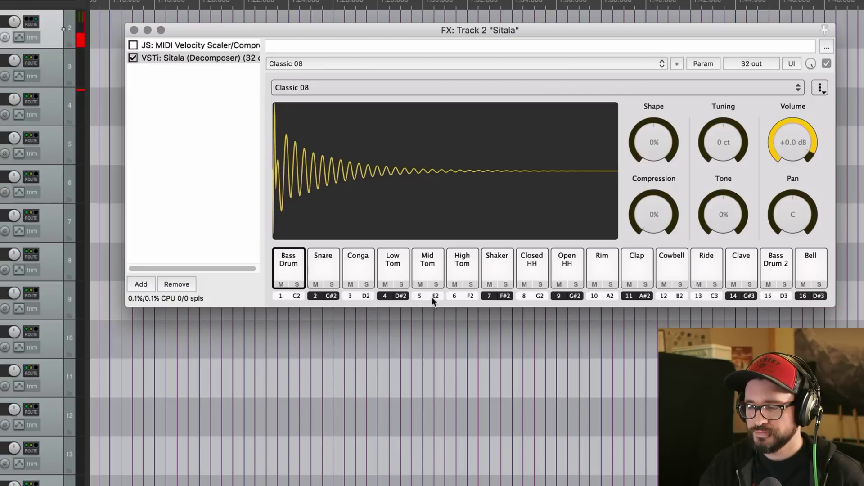
Add 15: Bass Drum 2 to the Bass Drum pad's Kill targets.
right_click(289, 268)
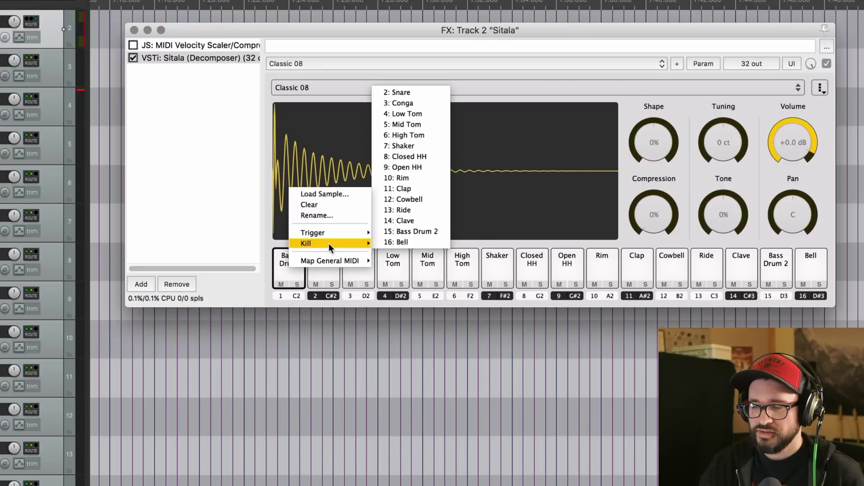
click(280, 242)
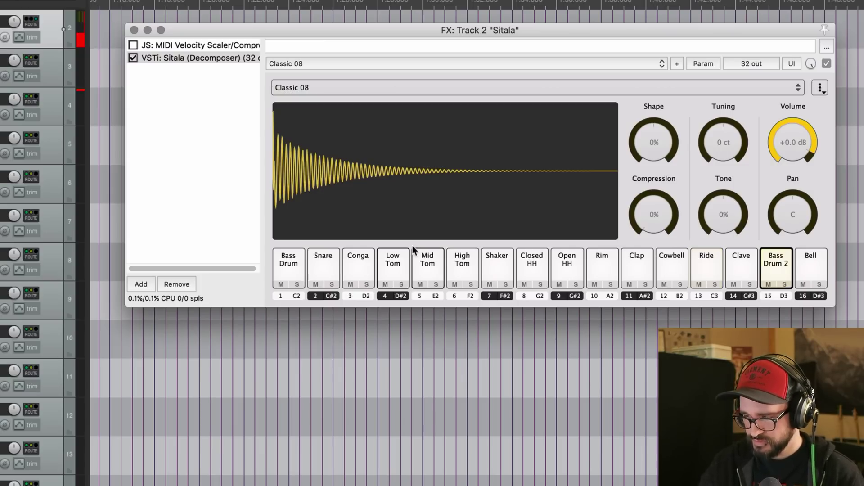
right_click(293, 263)
mouse_move(336, 239)
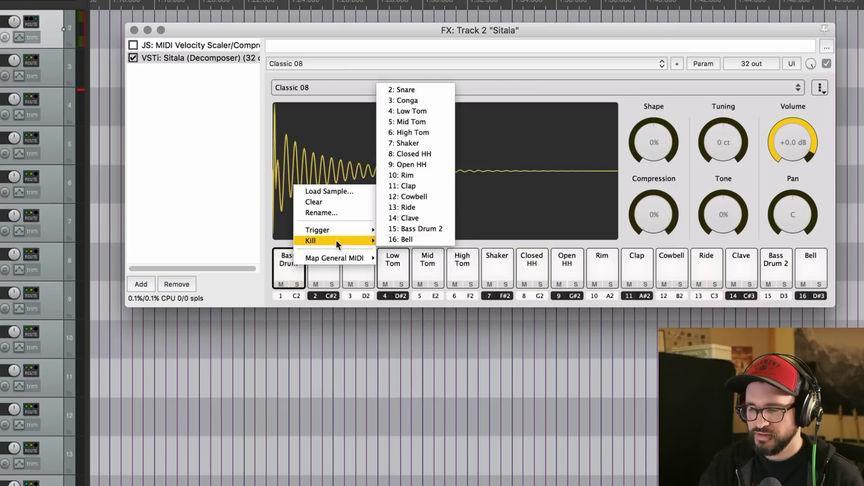
click(434, 228)
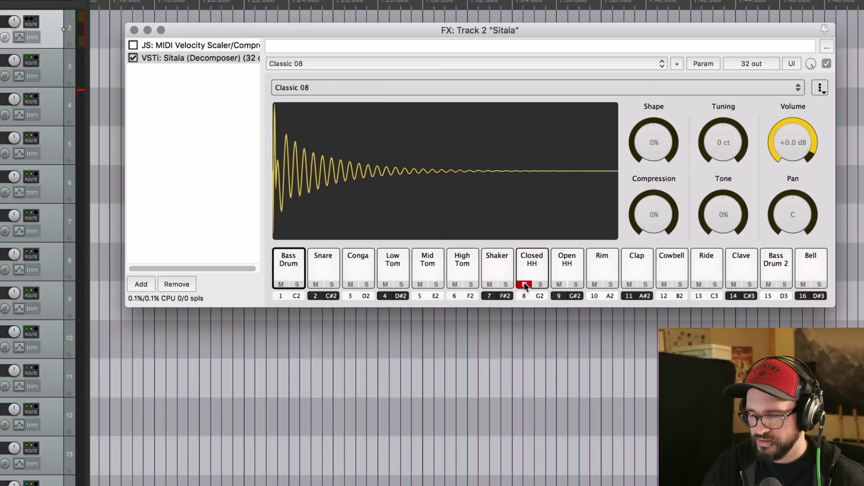
Toggle the Bass Drum 2 kill off and back on, then unmute the Closed HH pad.
right_click(280, 263)
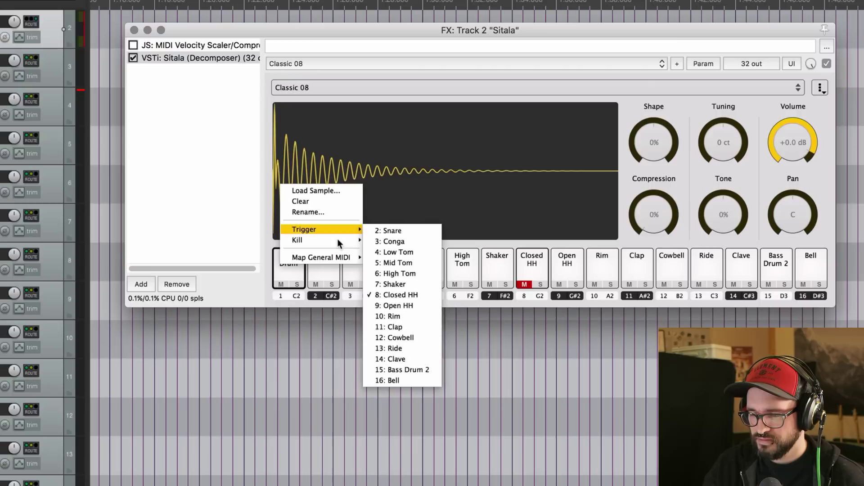
mouse_move(339, 238)
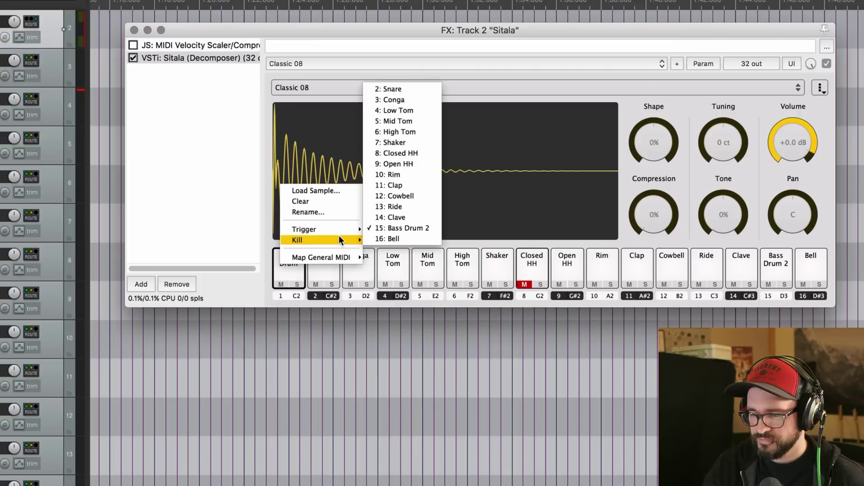
click(394, 227)
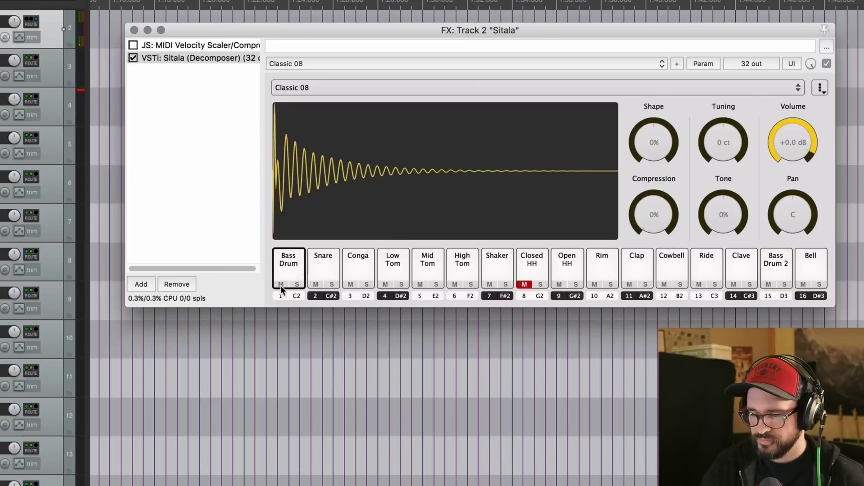
right_click(293, 269)
mouse_move(340, 243)
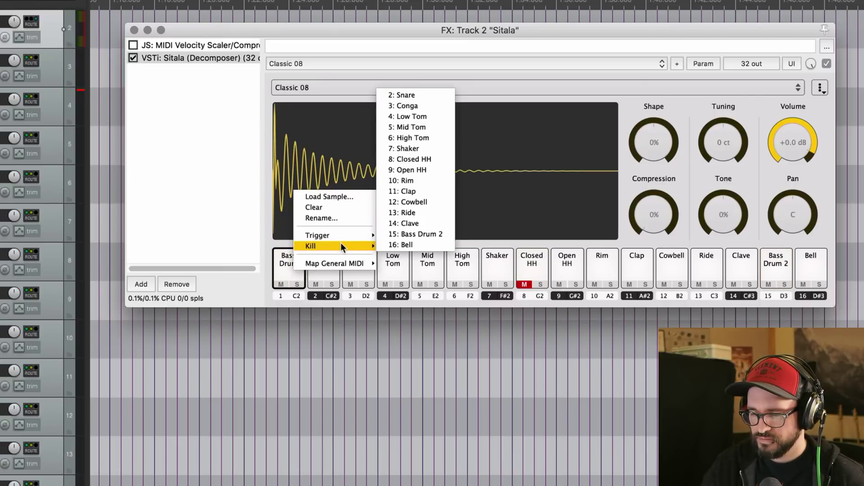
click(415, 233)
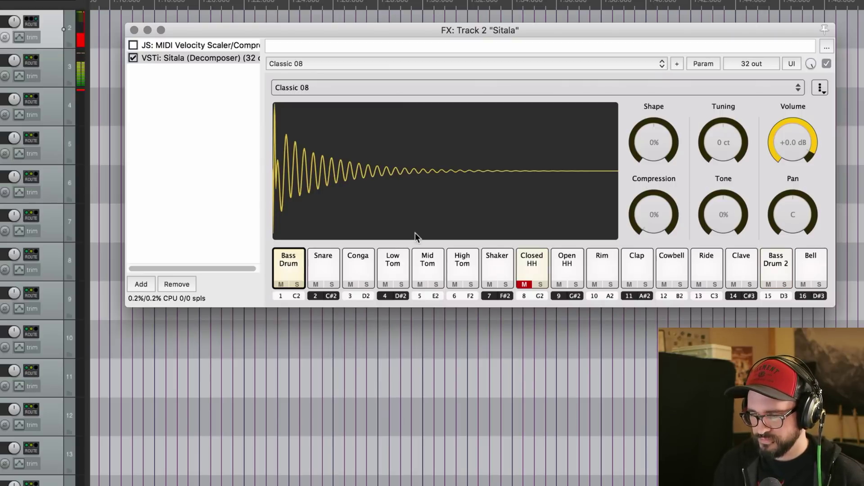
click(523, 285)
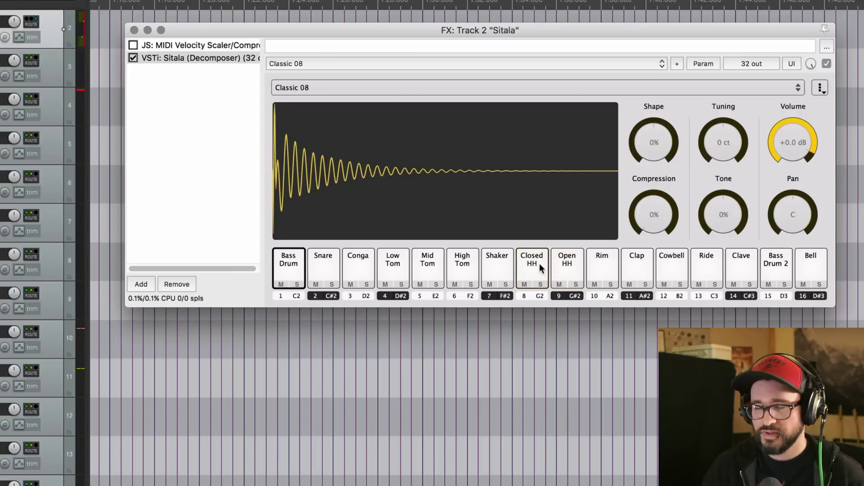
Load the Classic 09 kit, discarding the unsaved changes to the current kit.
click(390, 88)
click(374, 140)
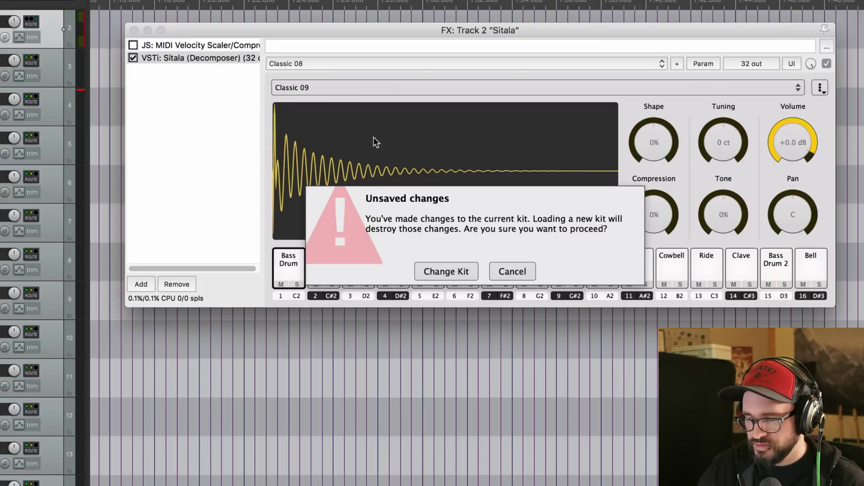
click(437, 272)
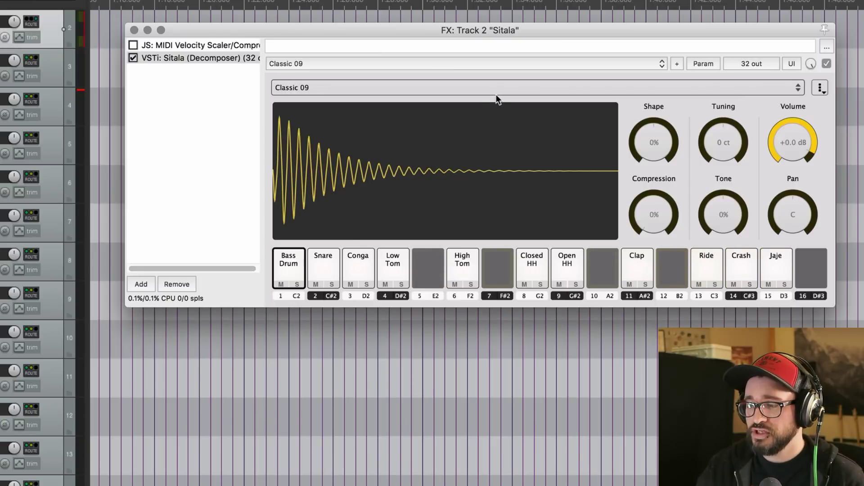
Clear Sitala to an empty Untitled kit.
click(509, 87)
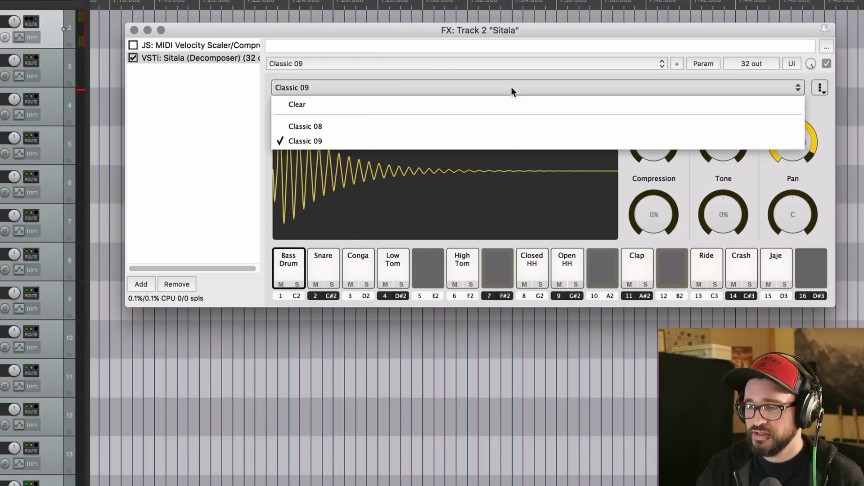
click(489, 101)
click(374, 88)
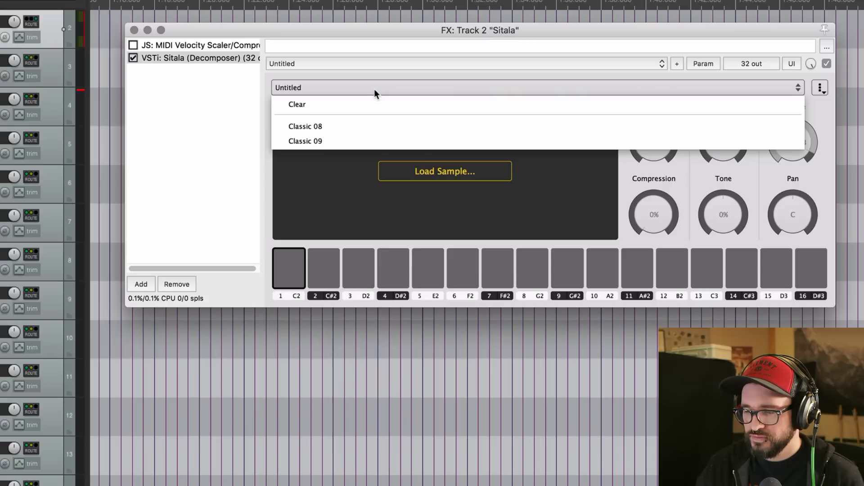
Load the Baking Soda kick from the KICKS folder into pad 1 and audition it.
click(301, 186)
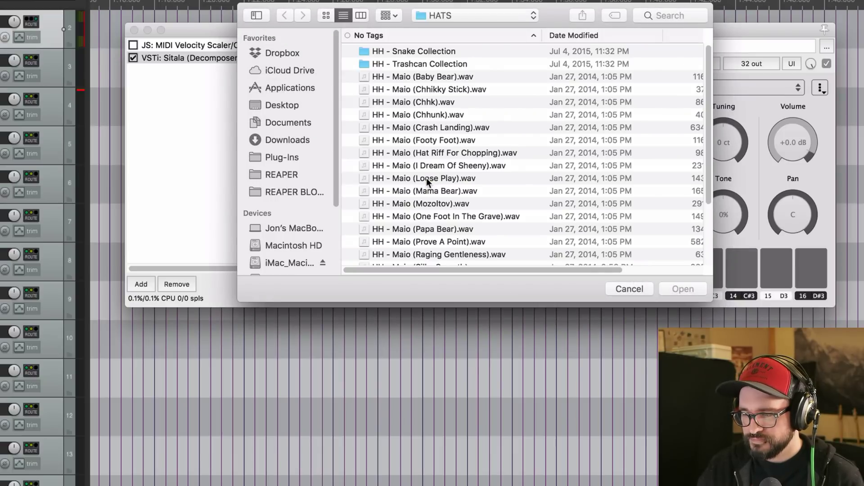
scroll(427, 179, down, 5)
scroll(432, 178, up, 5)
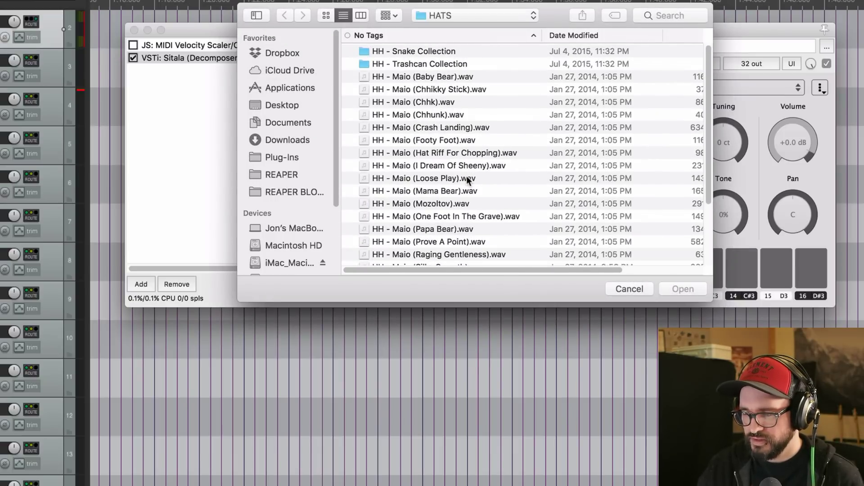
key(super+Up)
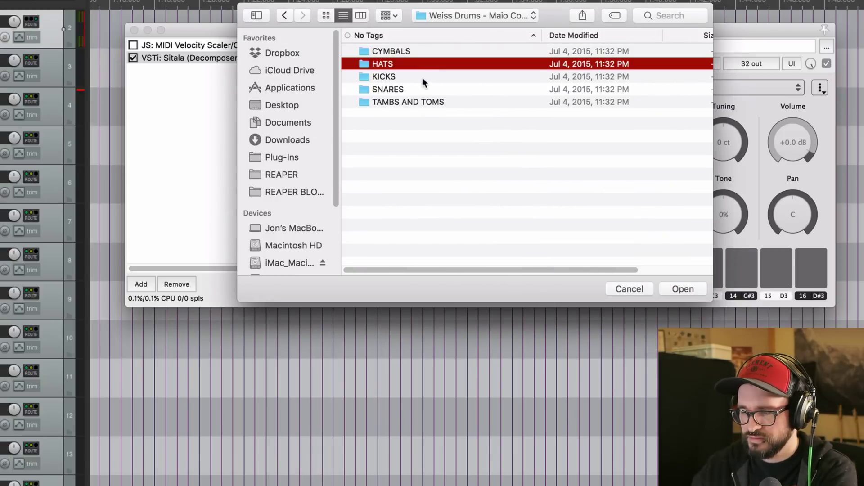
double_click(422, 78)
double_click(448, 67)
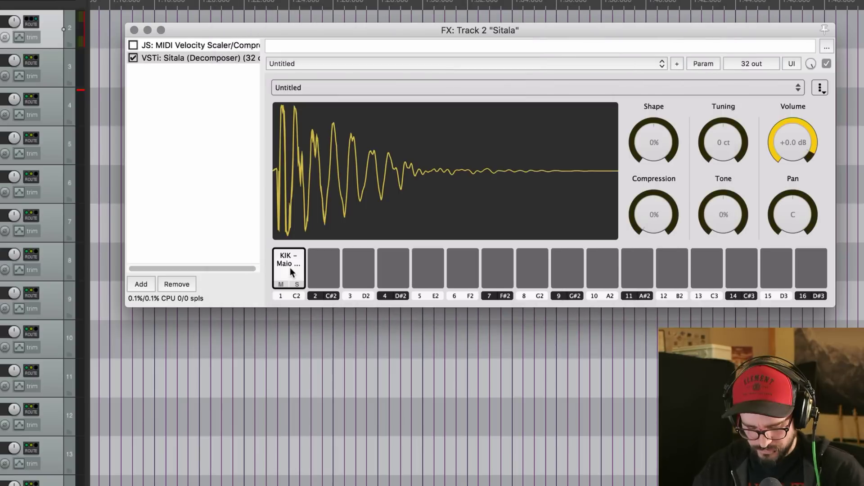
click(290, 267)
Step pad 1 to KIK – Maio (Down In The Bit Dumps).wav and set its volume to -4.7 dB.
mouse_move(470, 222)
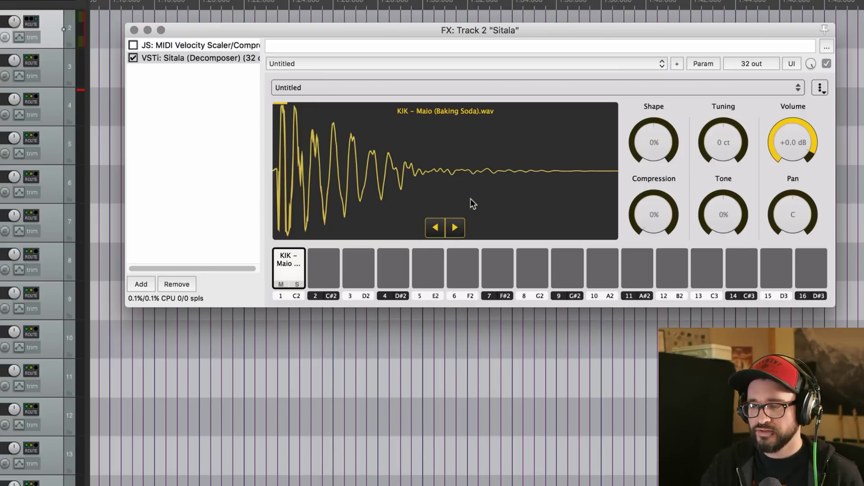
click(458, 228)
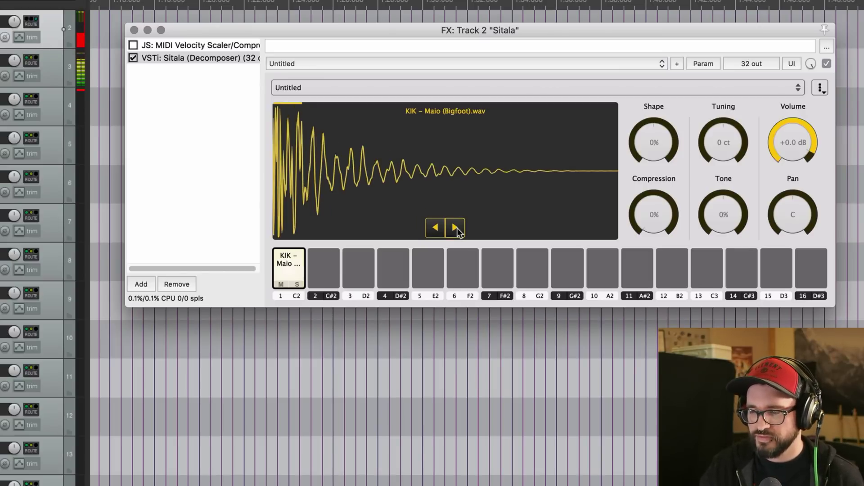
click(457, 227)
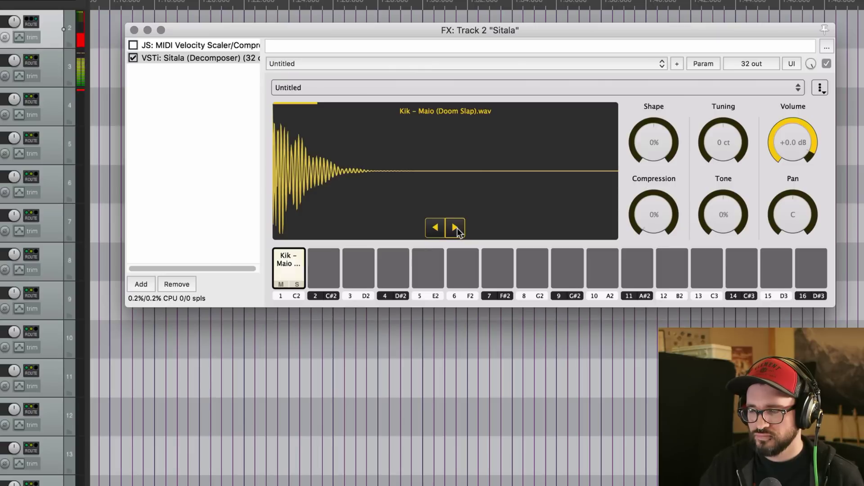
click(457, 228)
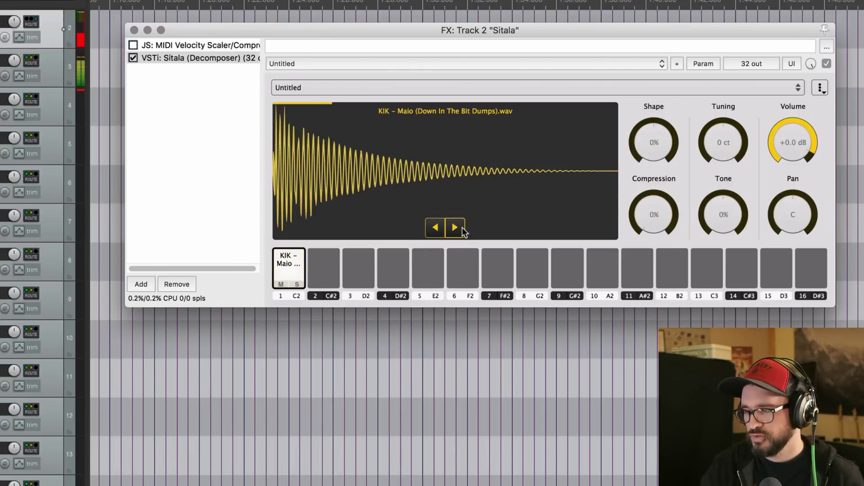
drag(760, 140, 761, 158)
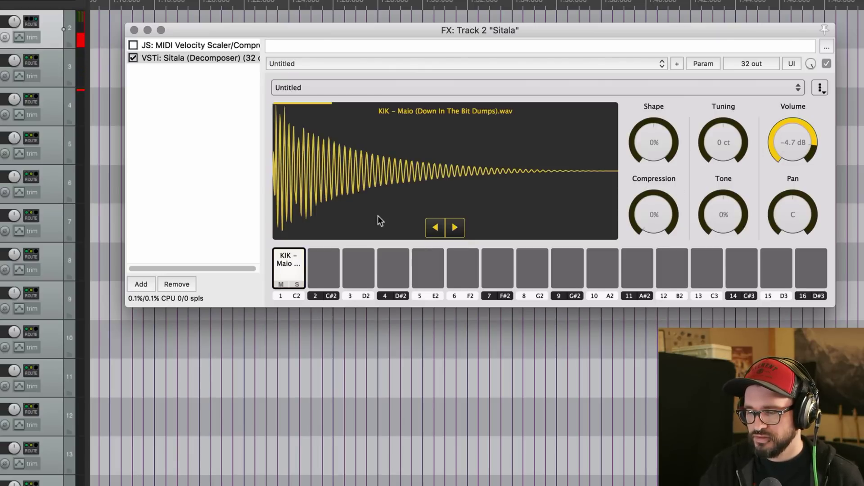
Bring up the options for the empty second pad.
click(323, 260)
click(318, 271)
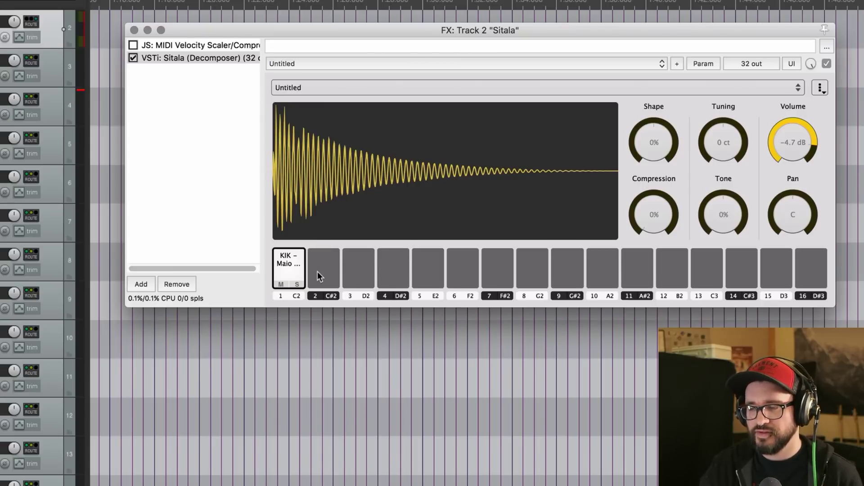
click(318, 271)
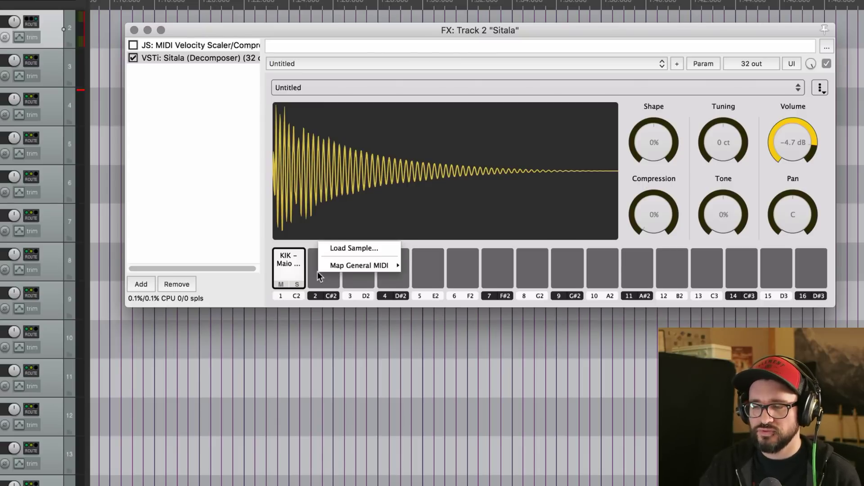
Load the first snare from the SNARES folder into pad 2.
click(345, 247)
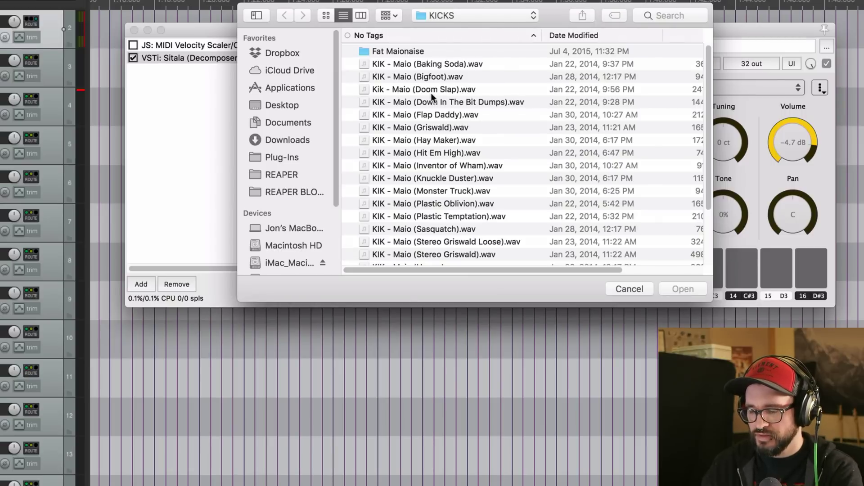
key(super+Up)
key(Down)
key(Down)
key(Down)
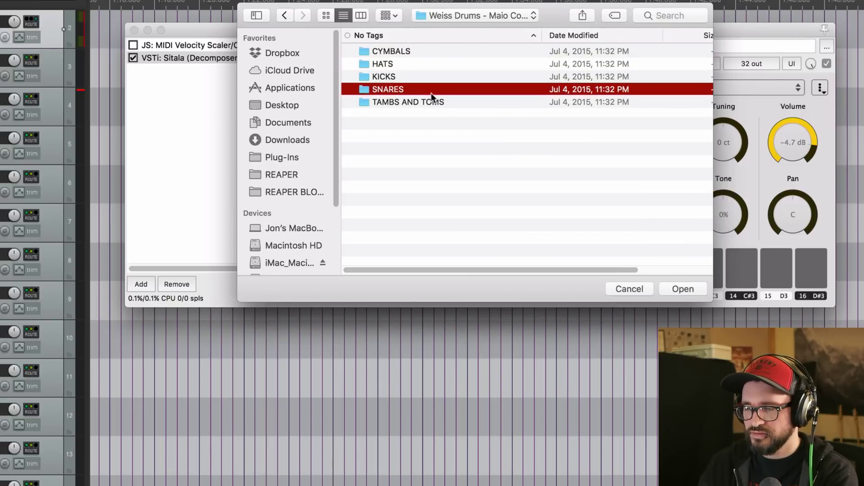
key(super+Down)
key(Down)
key(Return)
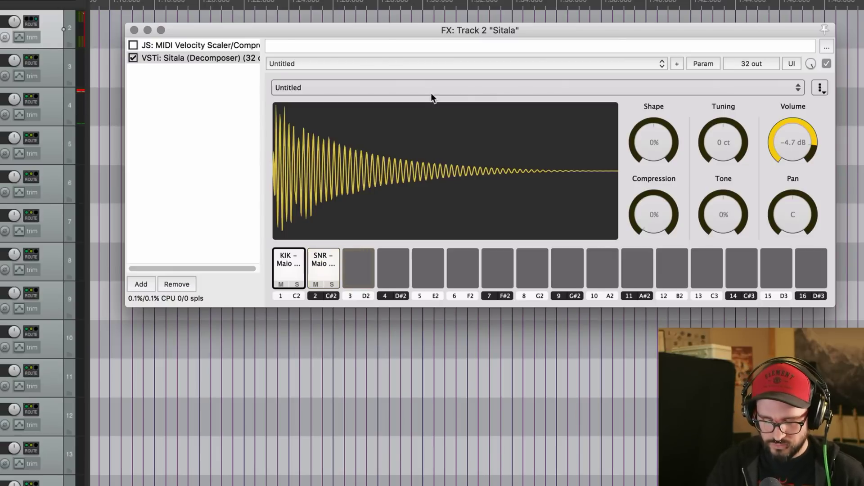
Step through the Maio snare samples on pad 2 and set its volume to -13.2 dB.
click(320, 263)
mouse_move(477, 219)
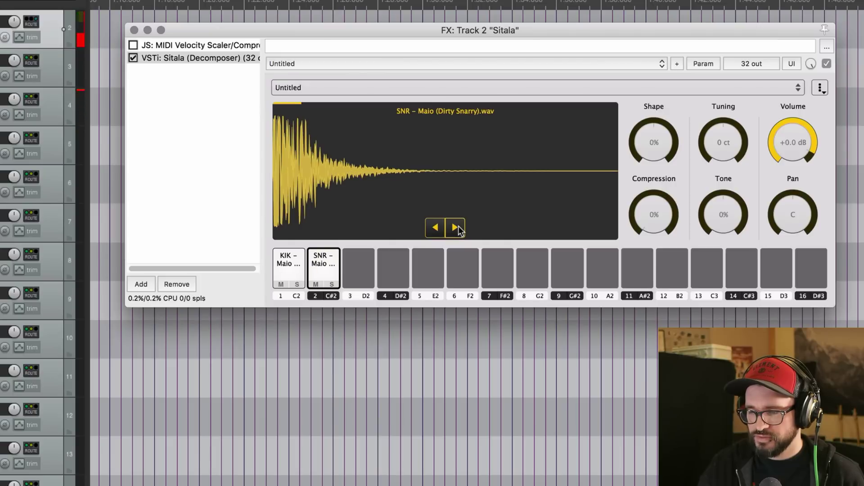
click(458, 226)
click(459, 226)
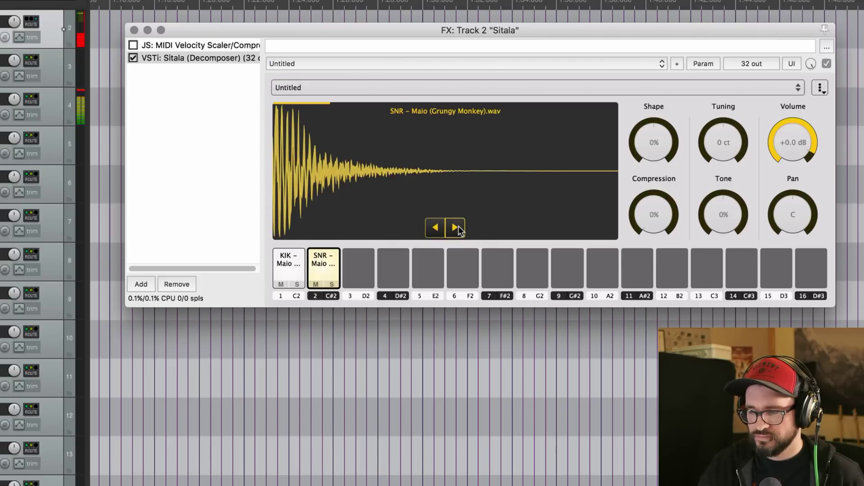
click(458, 226)
click(458, 226)
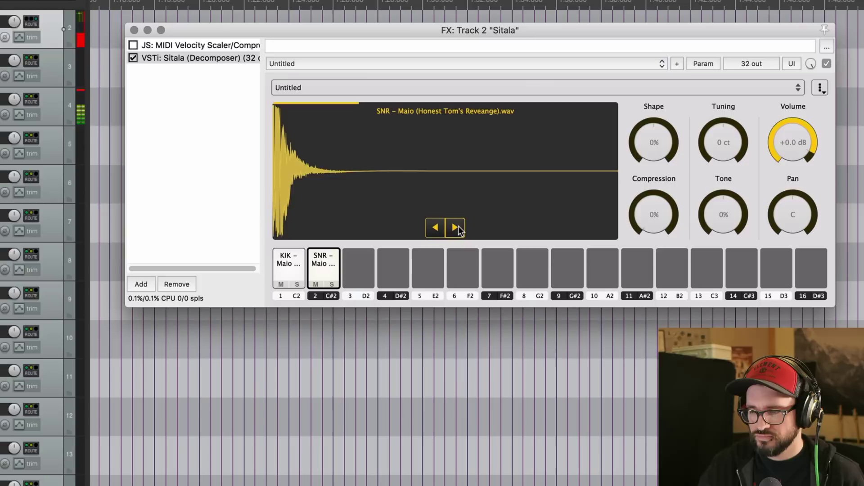
click(459, 226)
click(459, 226)
click(455, 227)
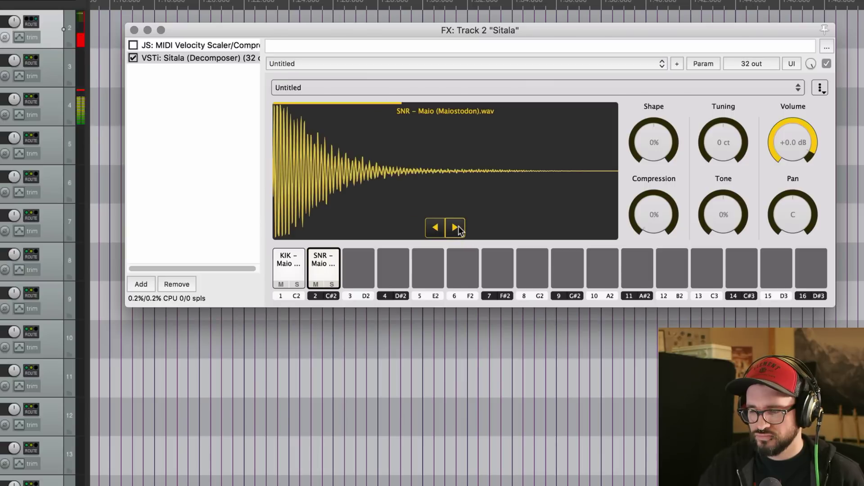
click(455, 227)
drag(793, 144, 783, 181)
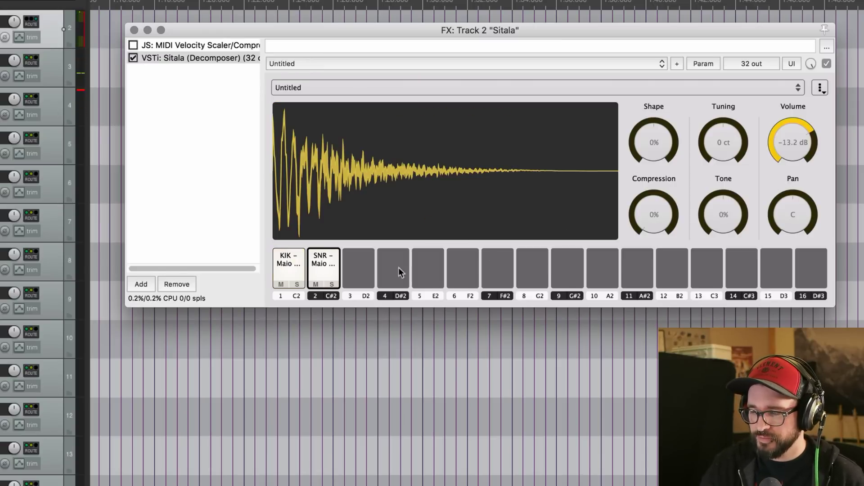
Rename the snare pad to 'snr'.
right_click(317, 257)
click(369, 208)
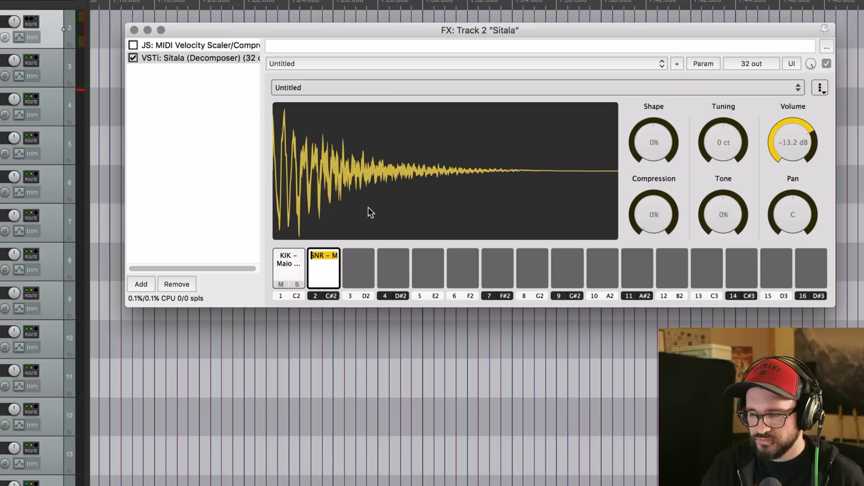
text(sn)
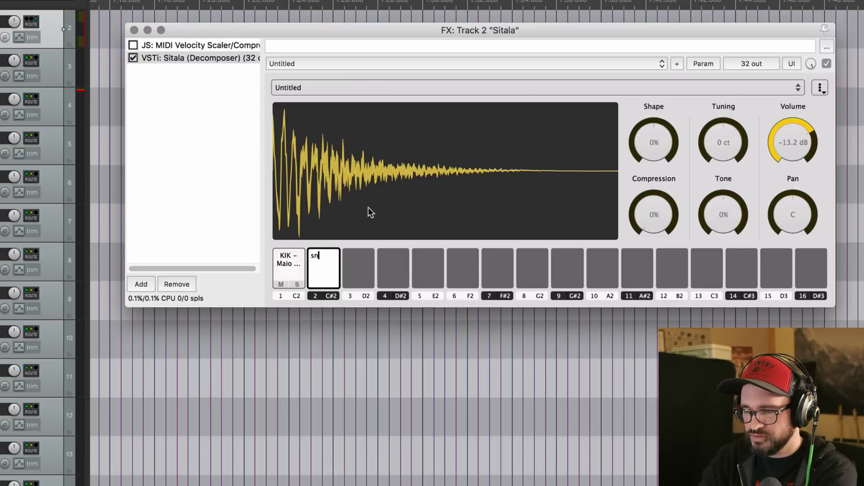
text(r)
key(Return)
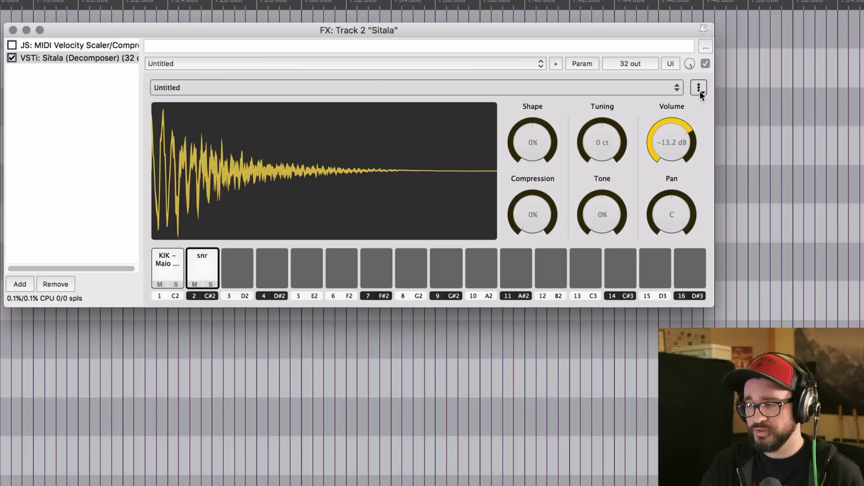
Turn off Edit MIDI Map and show the Mapping Presets: Chromatic Keys, White Keys, General MIDI.
click(699, 89)
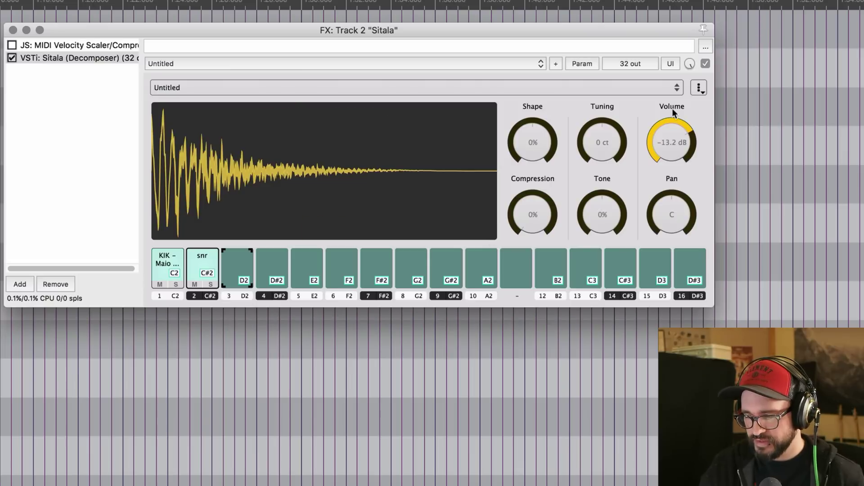
click(699, 88)
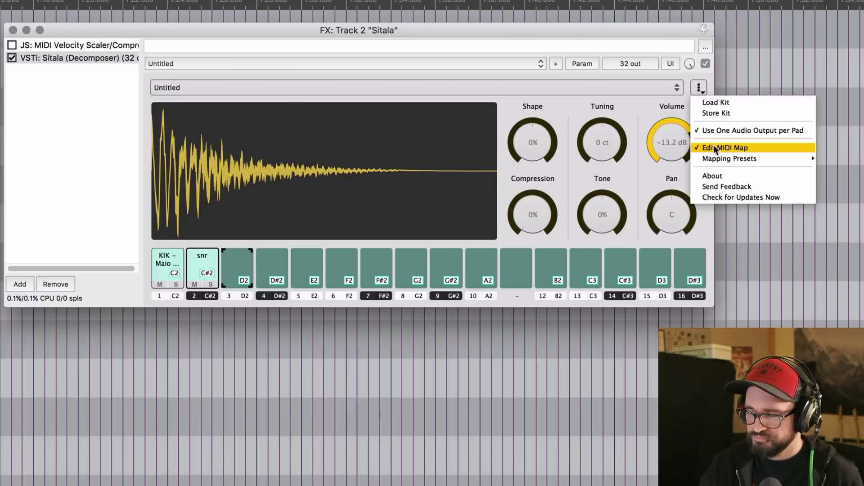
click(714, 145)
click(698, 89)
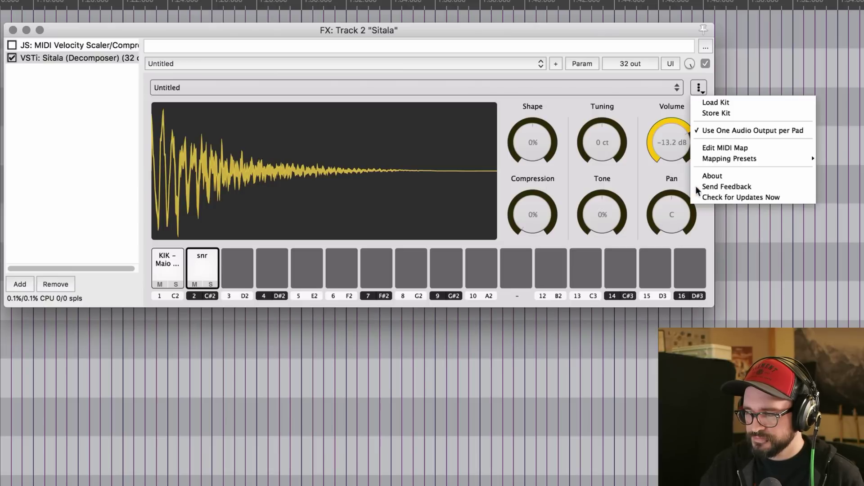
mouse_move(719, 159)
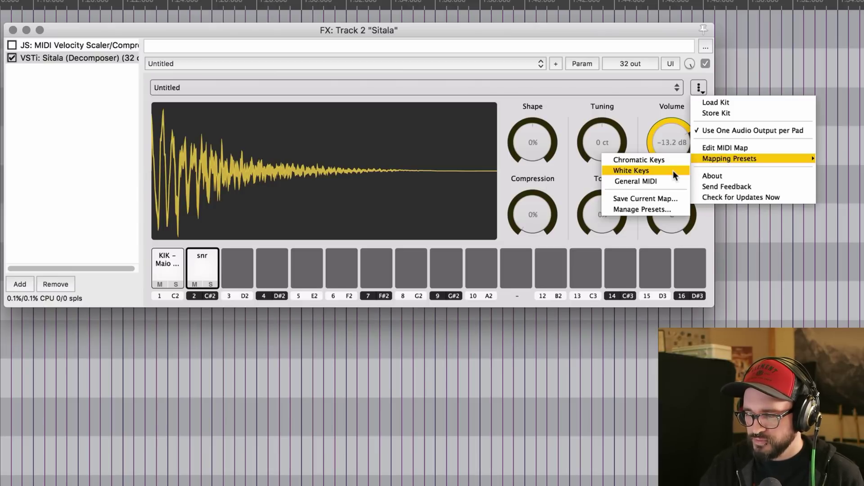